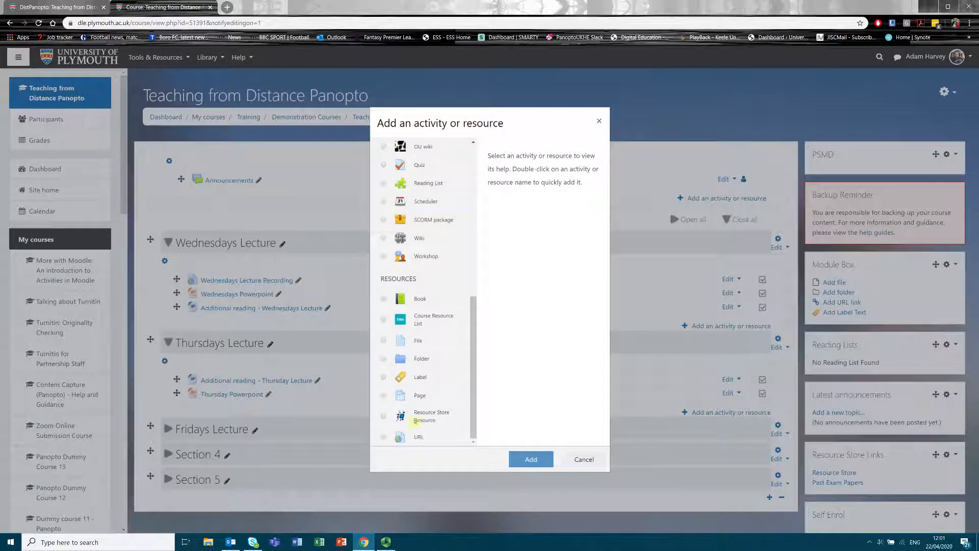
Add a URL resource to the Thursdays Lecture section and name it "Thursday lecture recording"
click(384, 438)
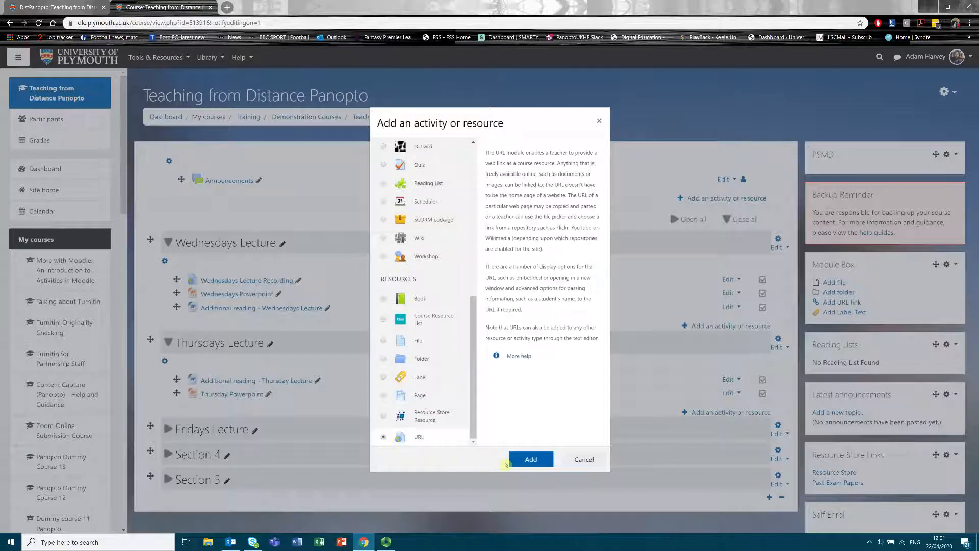
click(530, 460)
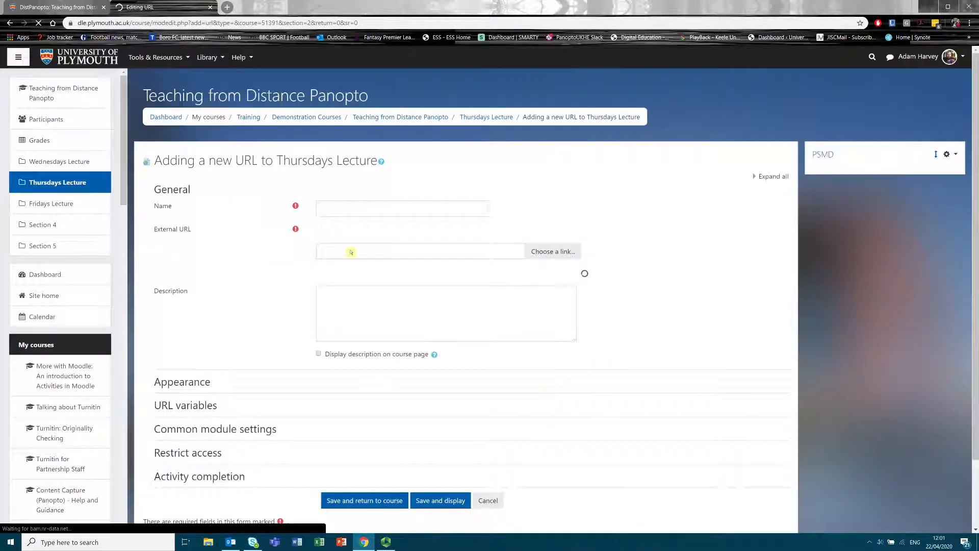
click(366, 209)
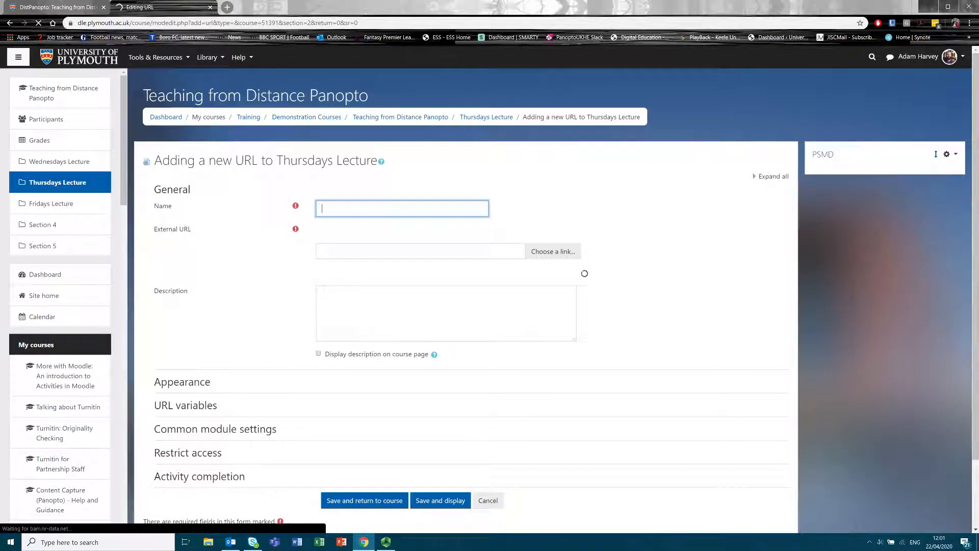
text(Thursday)
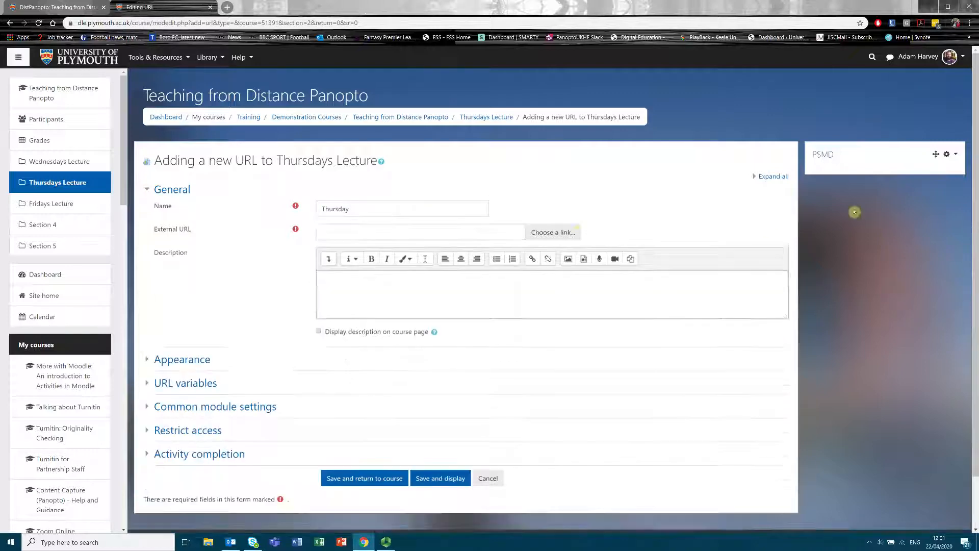
click(432, 205)
text(R)
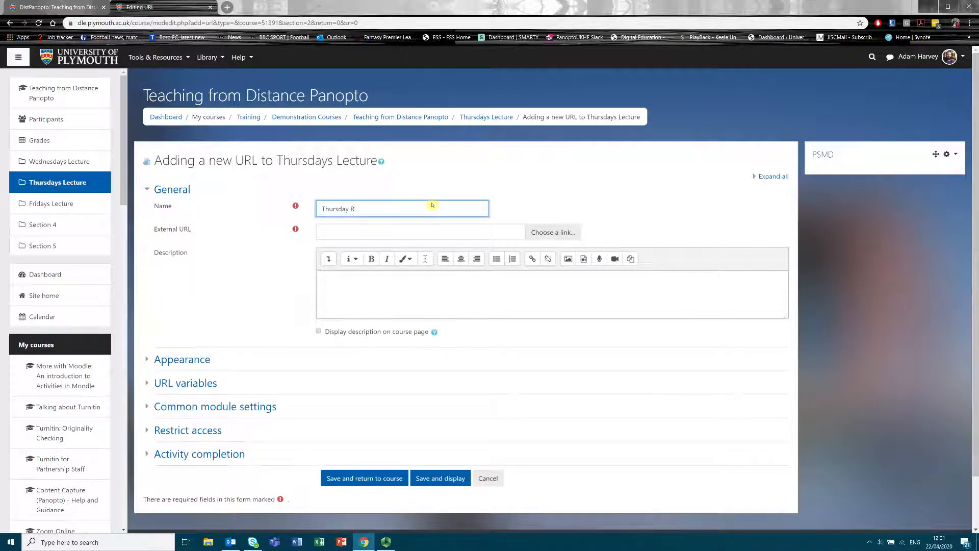
key(BackSpace)
text(lecture recording)
click(352, 278)
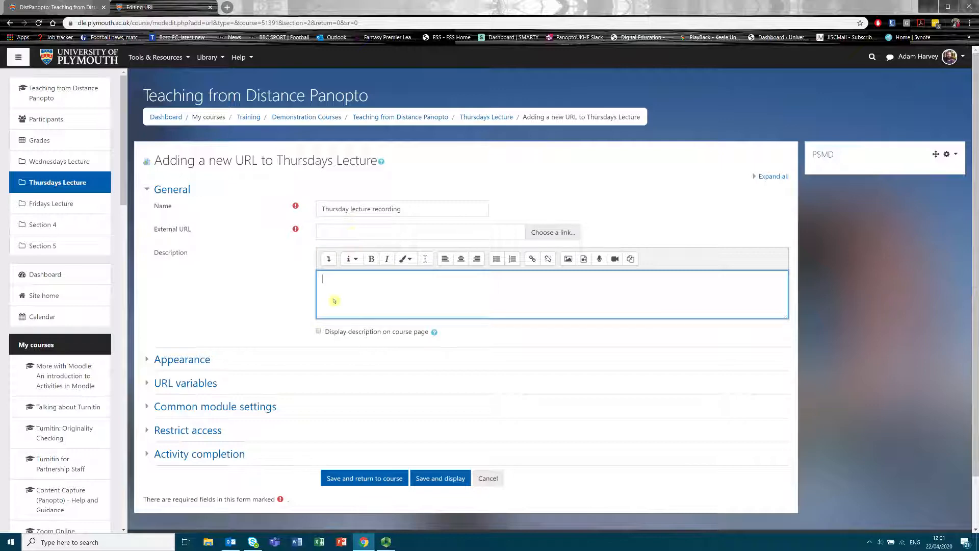
Switch to Panopto and copy the share link of the Wednesdays Lecture recording
click(331, 234)
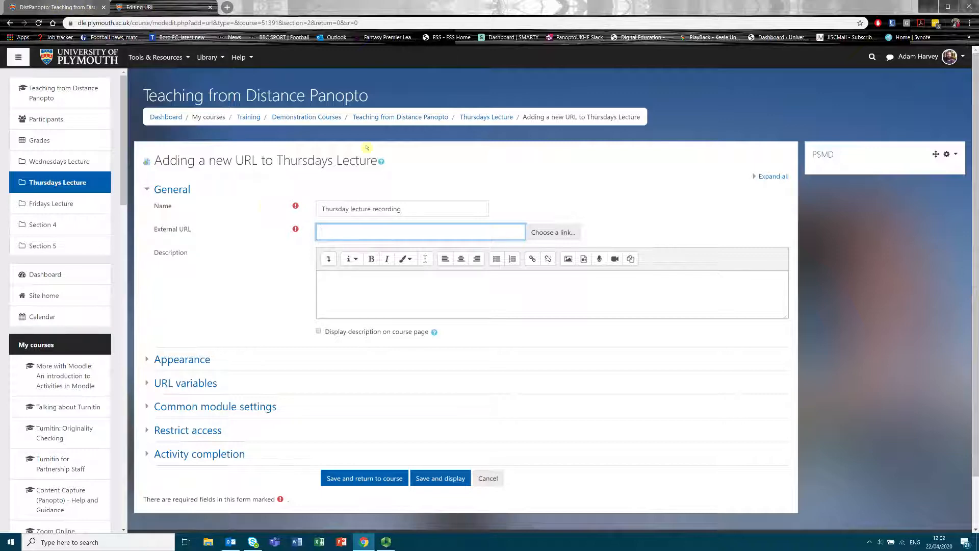
click(74, 7)
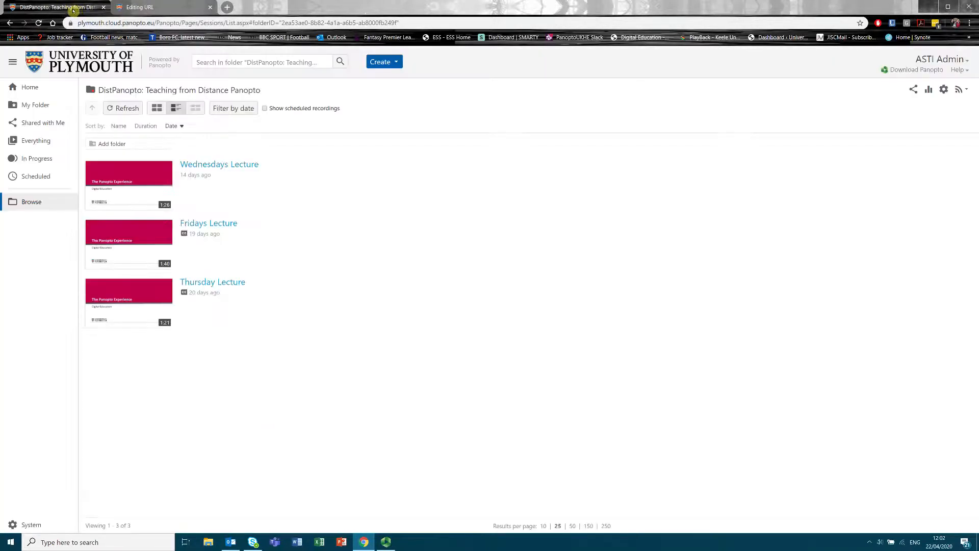
mouse_move(258, 164)
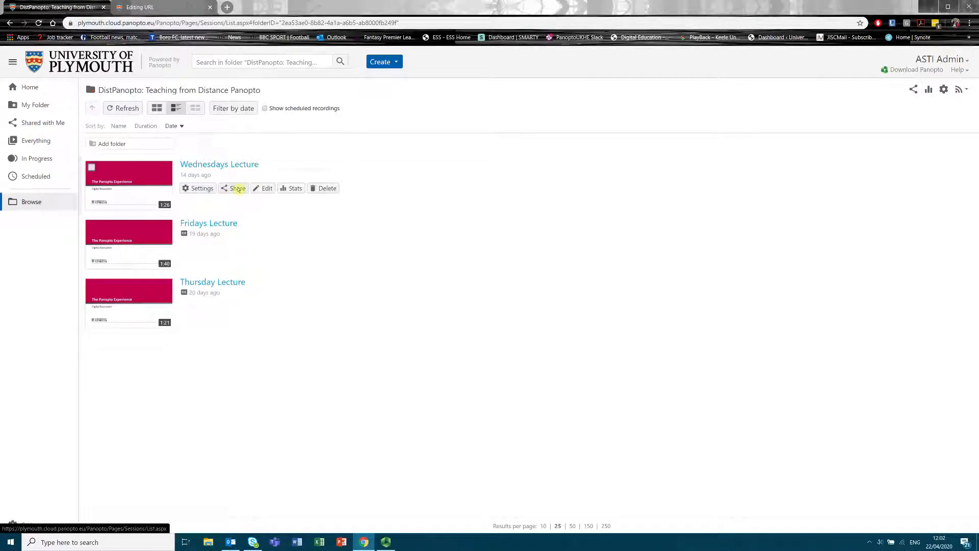
click(237, 188)
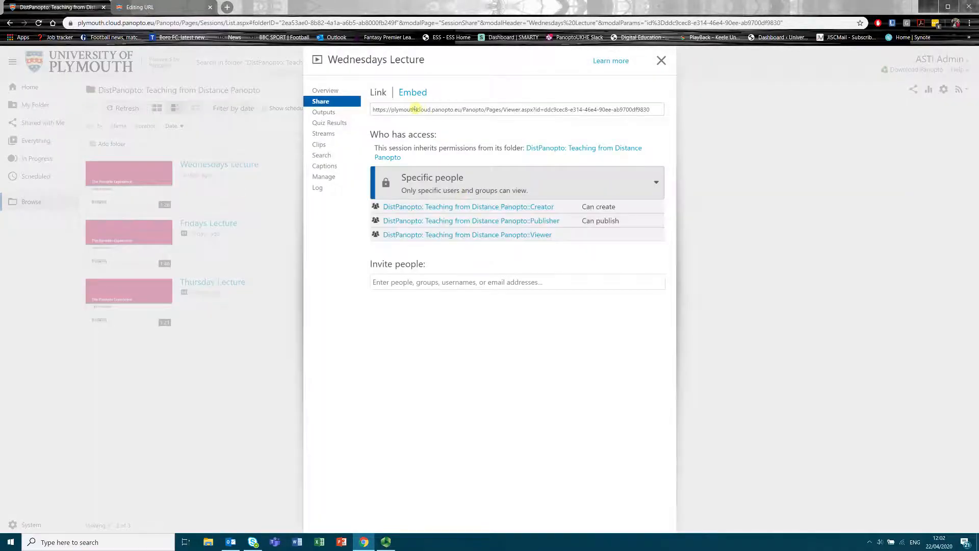
click(415, 109)
right_click(415, 109)
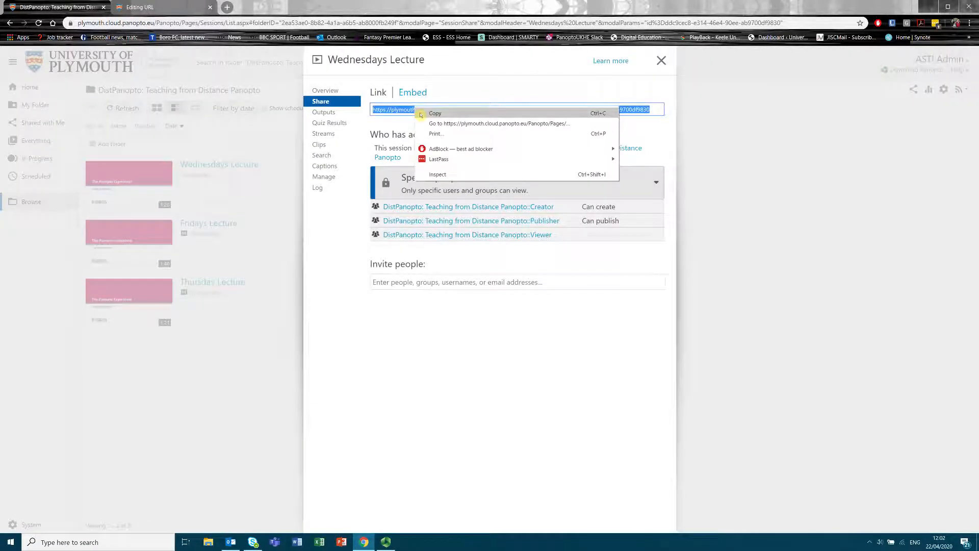
click(435, 114)
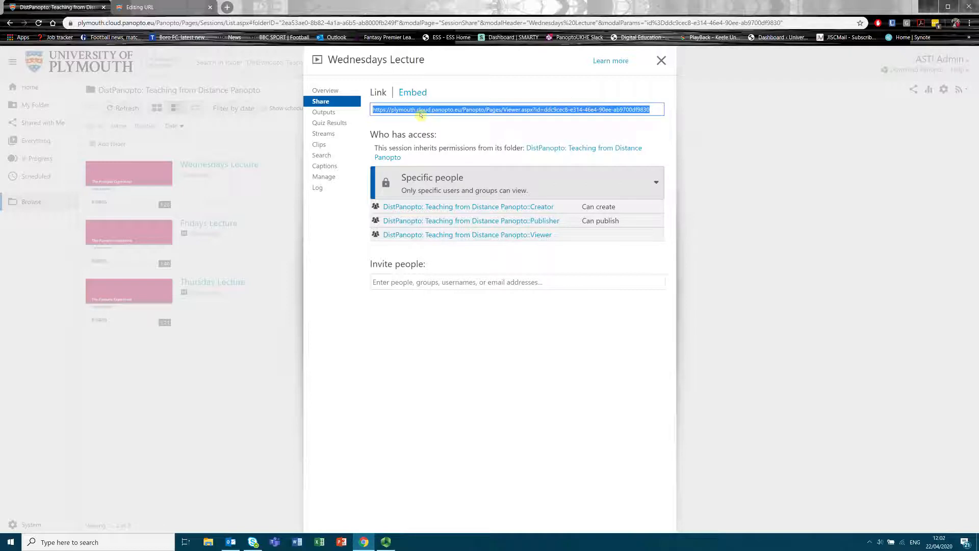
Close the sharing settings and paste the copied Wednesdays Lecture link as the new resource's External URL in Moodle
click(661, 60)
click(140, 7)
click(373, 233)
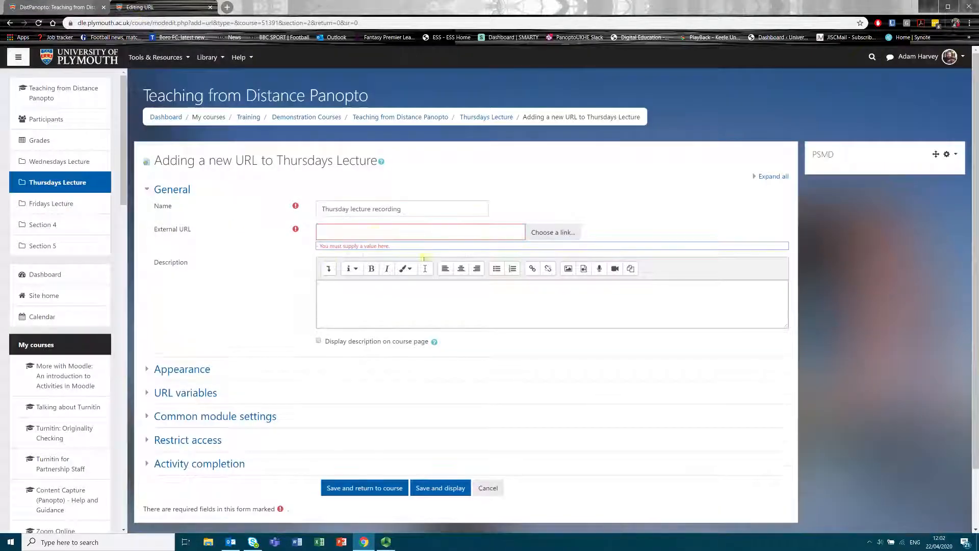
right_click(372, 233)
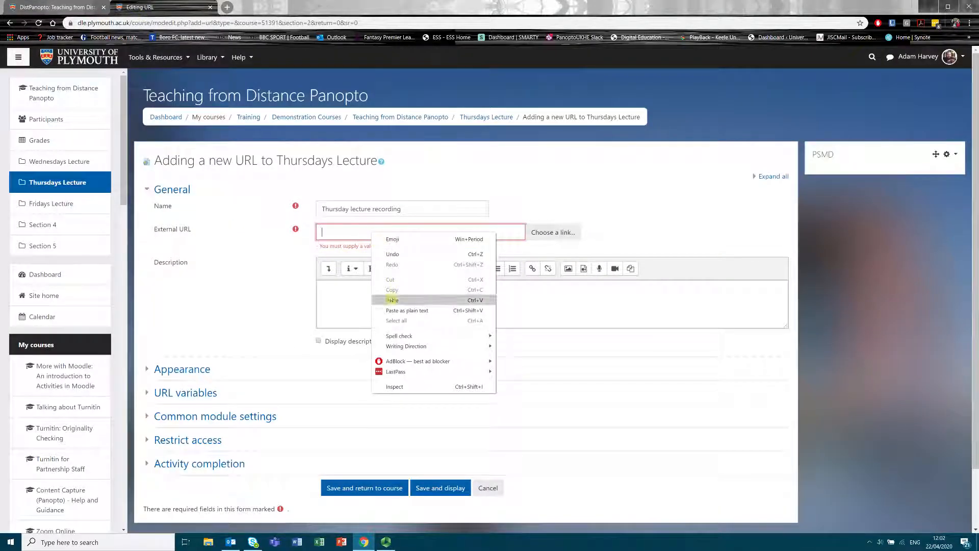
click(391, 299)
Return to Panopto, open the Wednesdays Lecture recording to examine its web address, and close its viewer page
click(81, 7)
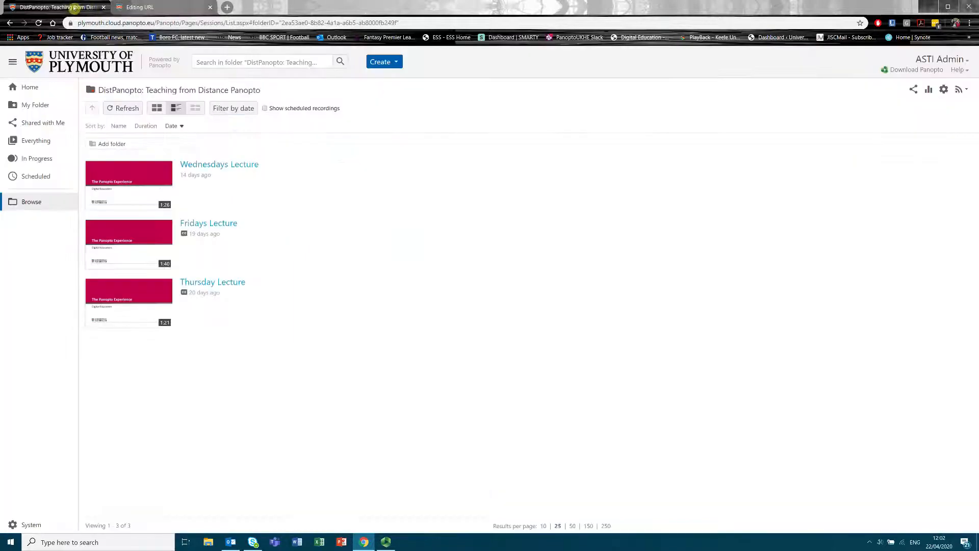
click(214, 164)
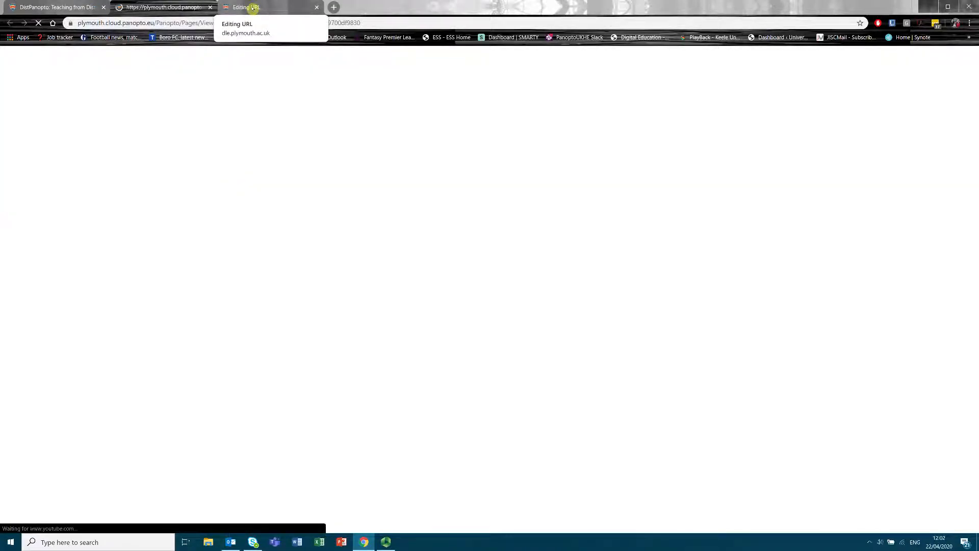
click(271, 23)
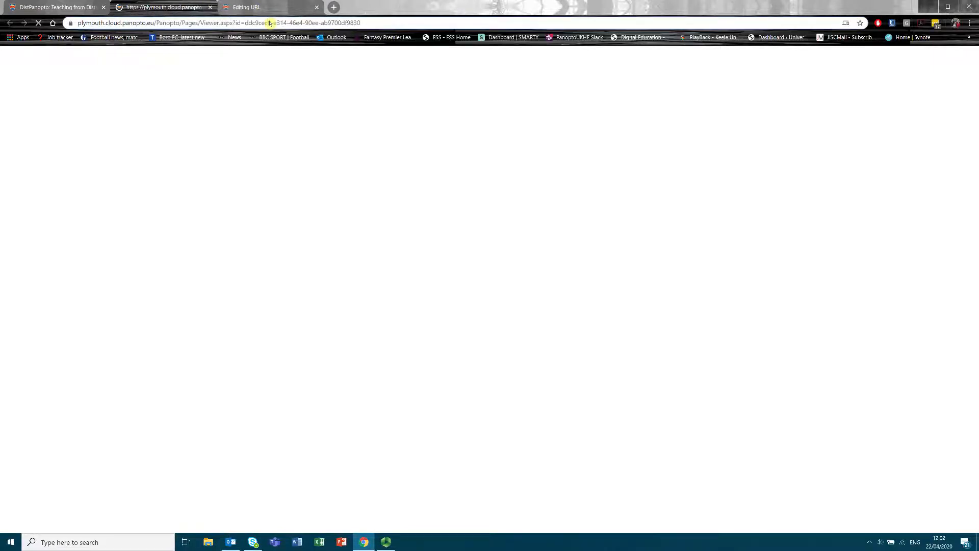
click(210, 7)
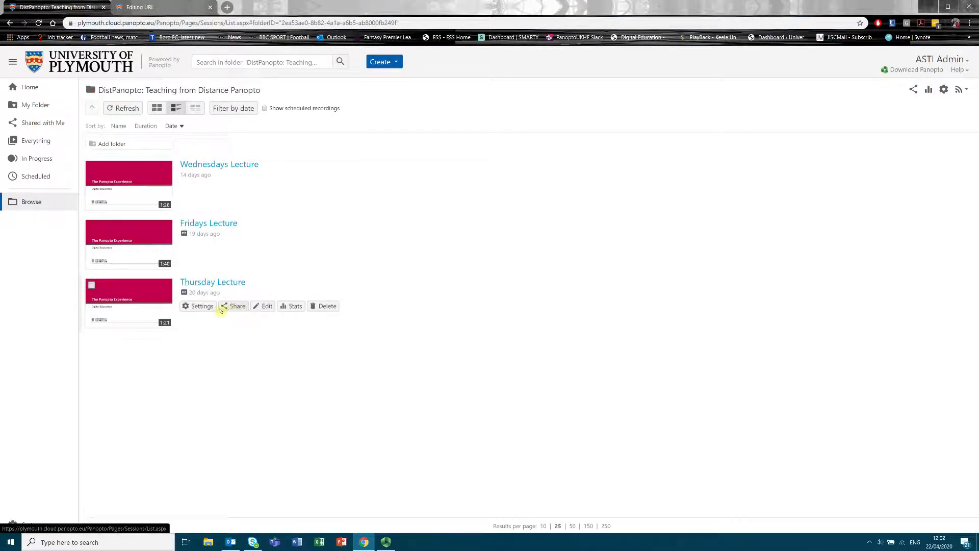
Copy the share link of the Thursday Lecture recording and close its sharing settings
click(226, 309)
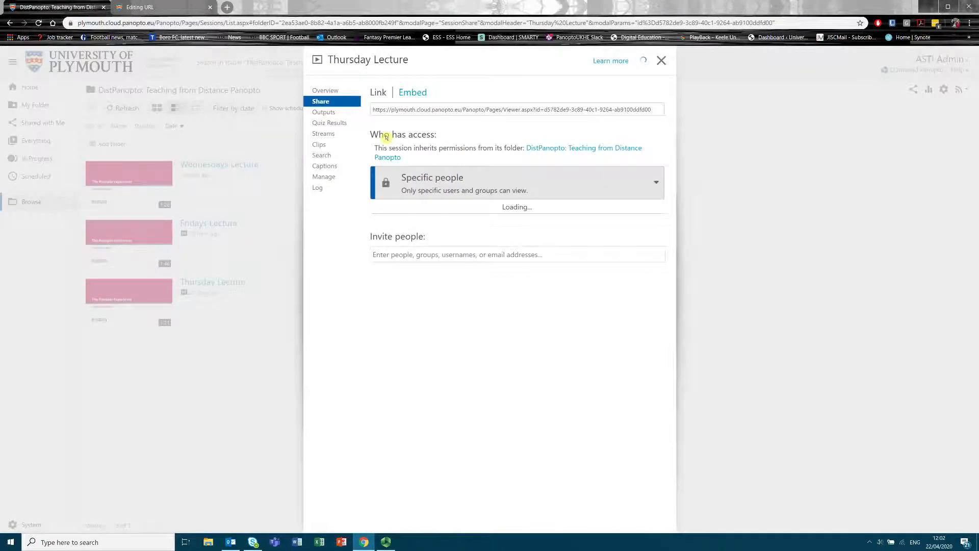
click(431, 112)
right_click(432, 114)
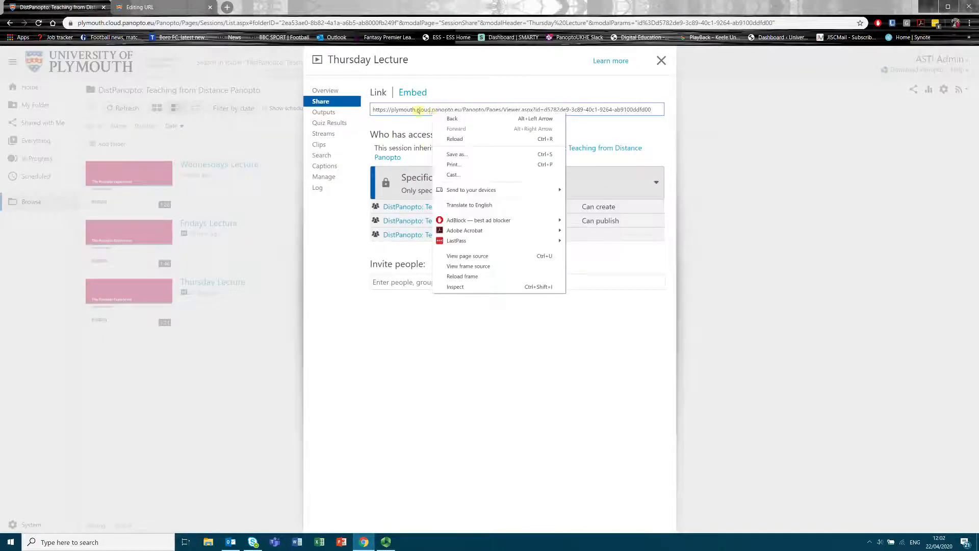
click(419, 110)
right_click(418, 111)
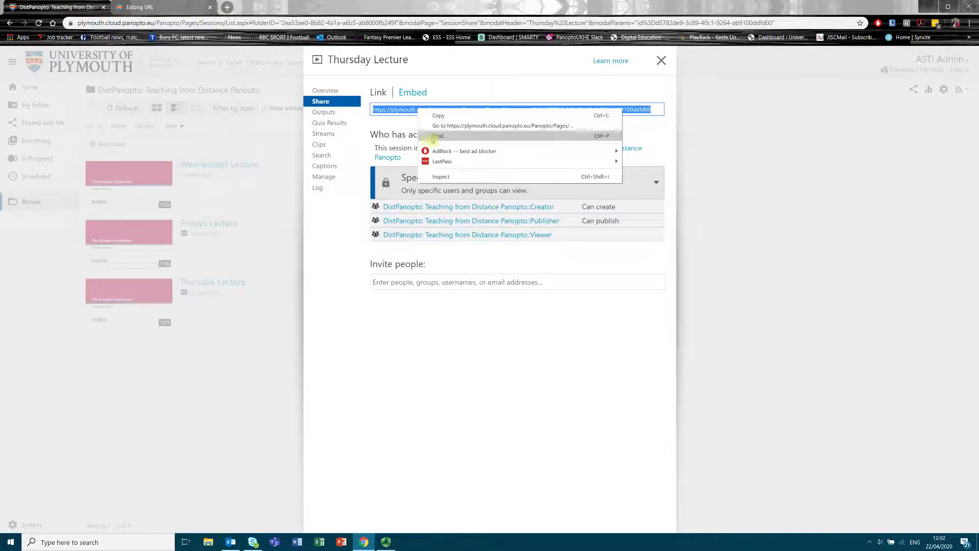
click(437, 123)
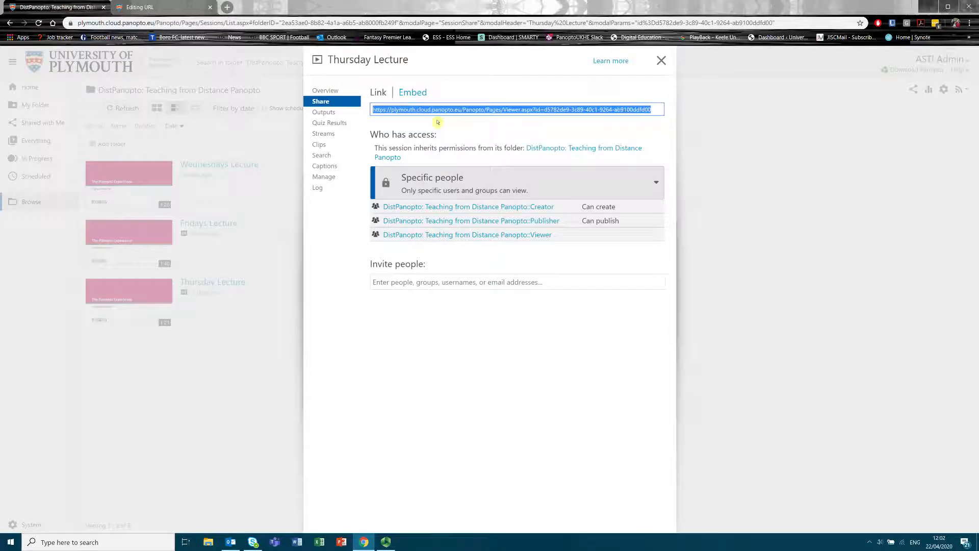
click(661, 60)
Switch back to Moodle and replace the External URL with the copied Thursday Lecture link
click(123, 6)
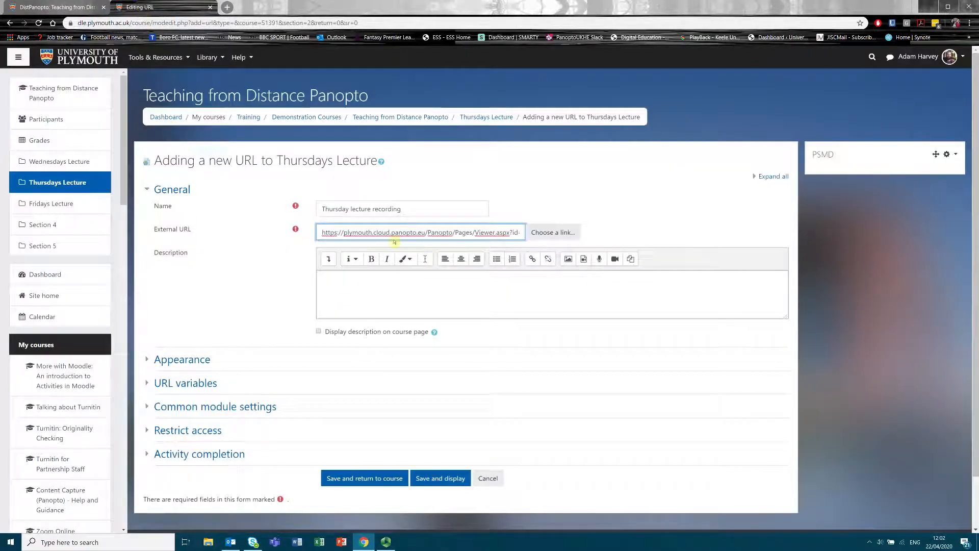
triple_click(413, 233)
key(BackSpace)
key(ctrl+v)
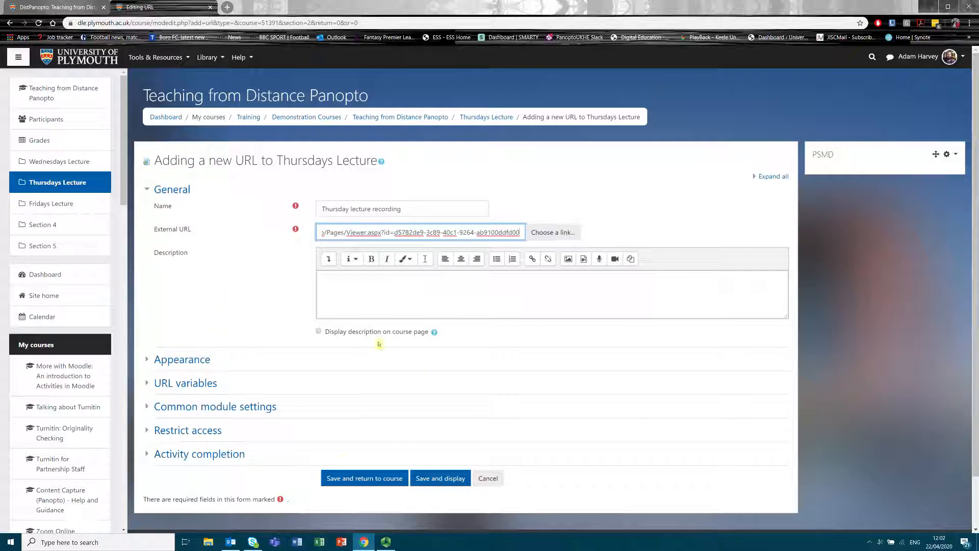
Expand the Appearance settings and choose New window as the URL's Display option
click(147, 360)
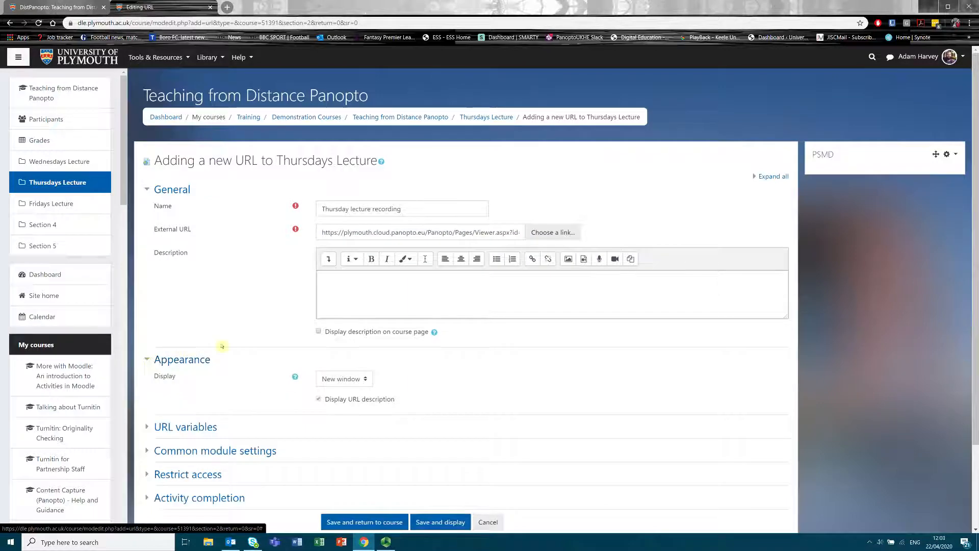
scroll(232, 346, down, 2)
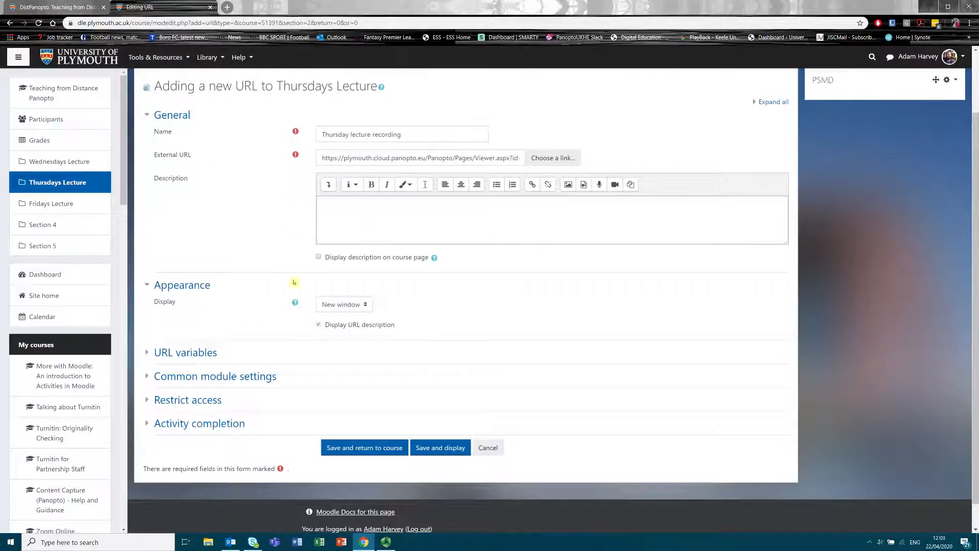
click(333, 309)
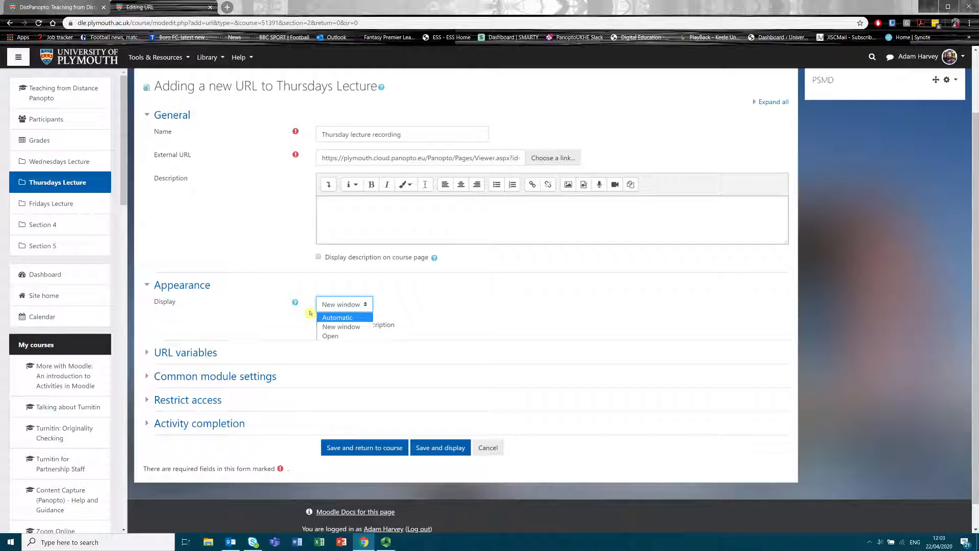
click(321, 326)
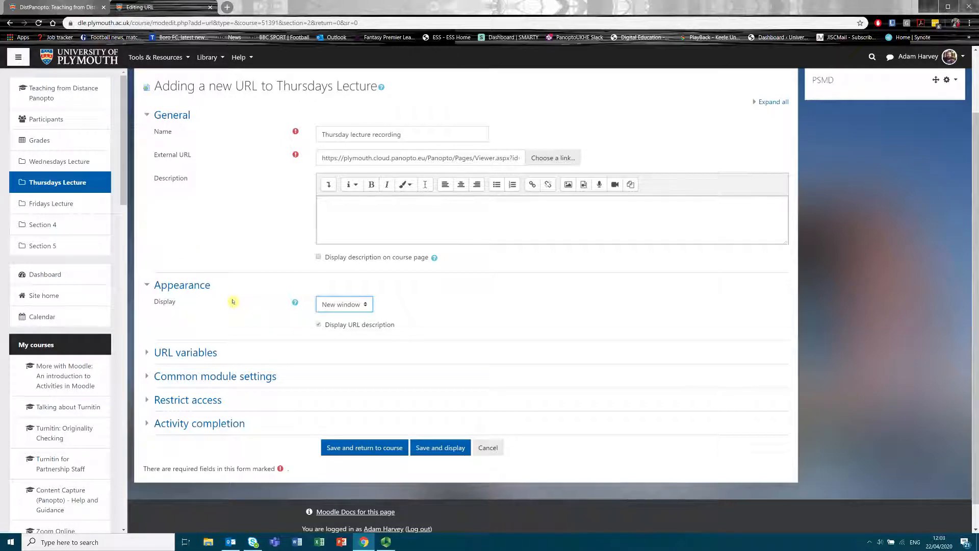
click(268, 318)
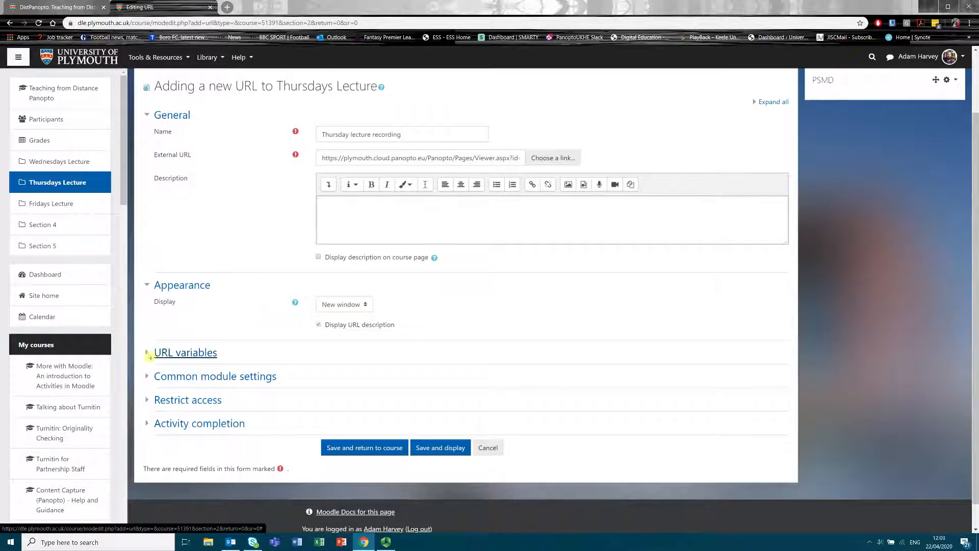
Examine the URL variables, Common module settings and Restrict access sections, collapsing each one after viewing
click(149, 355)
click(149, 352)
scroll(187, 359, down, 1)
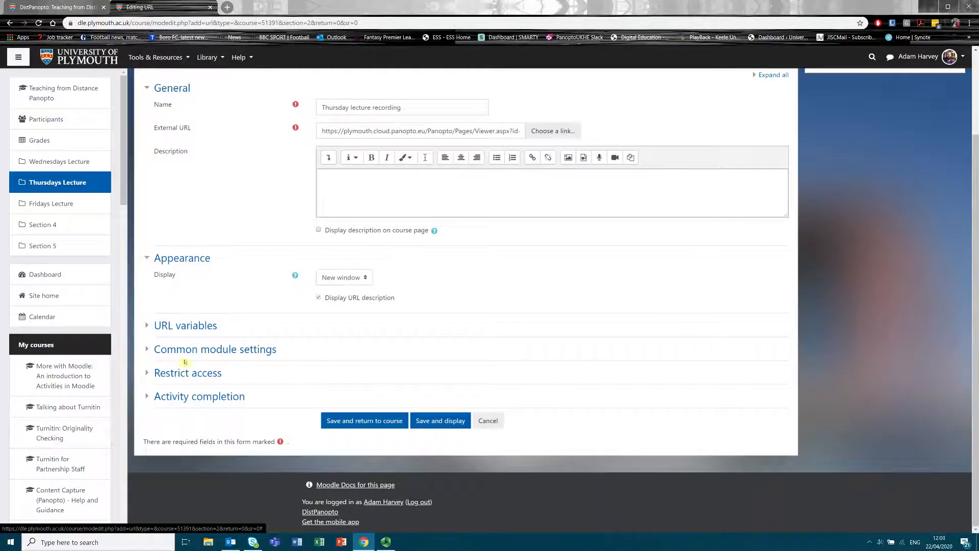
click(152, 351)
click(151, 352)
click(152, 374)
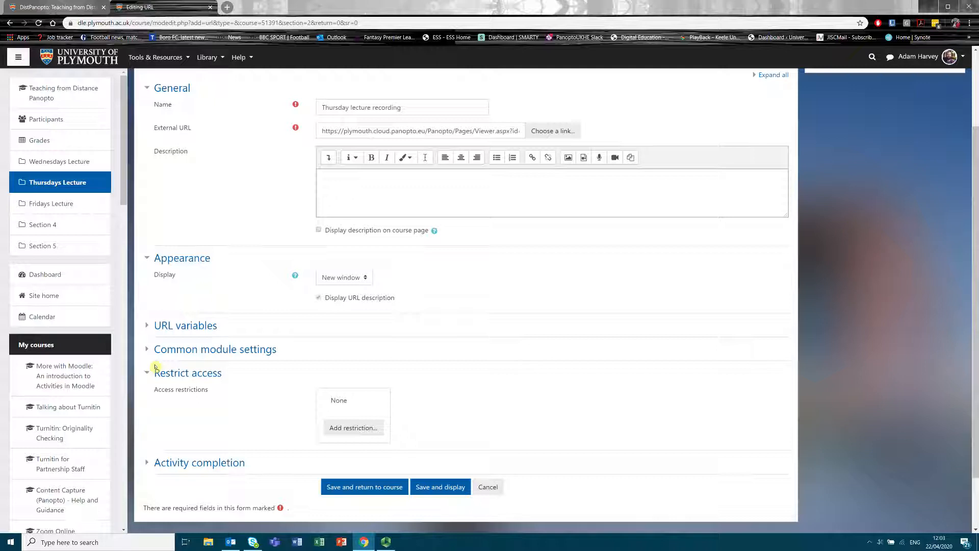
click(147, 373)
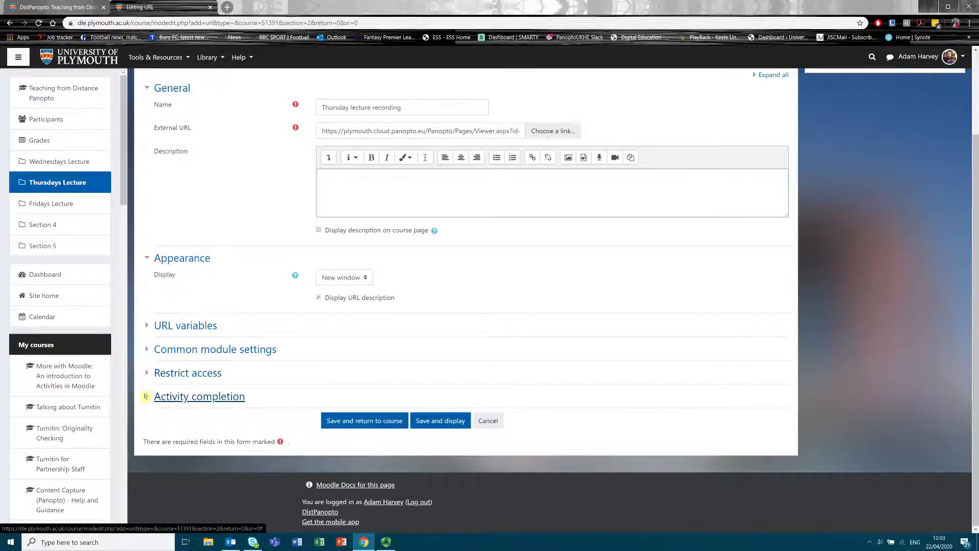
Expand Activity completion and set Completion tracking to "Show activity as complete when conditions are met"
click(146, 396)
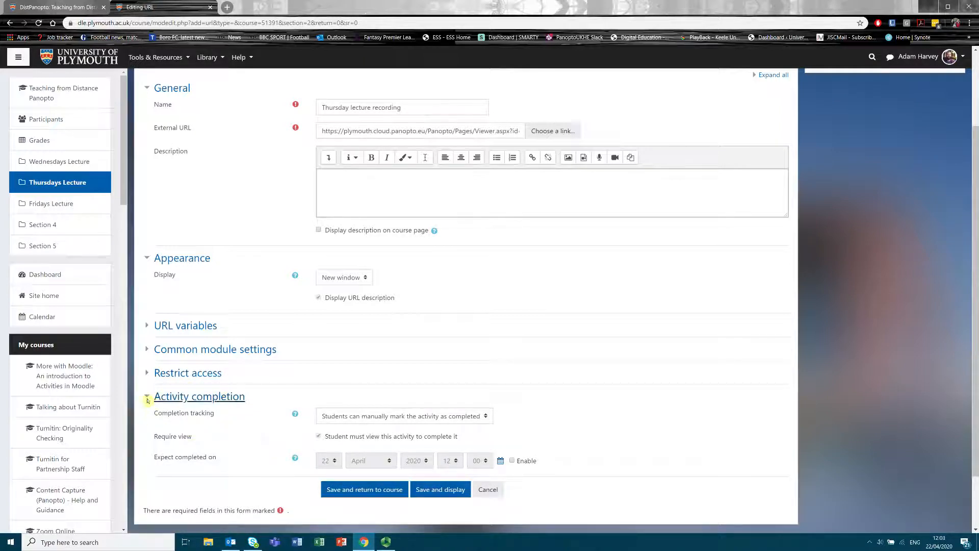
click(413, 419)
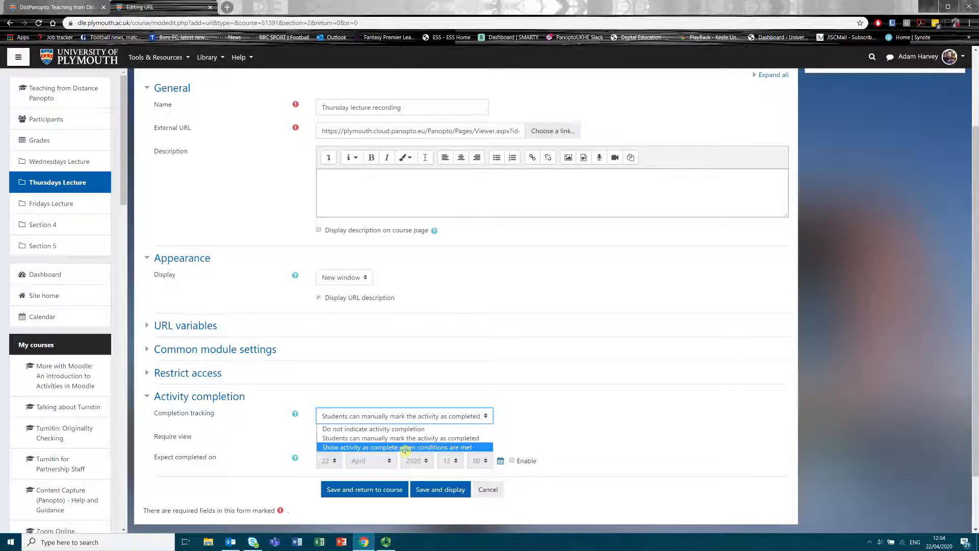
click(381, 448)
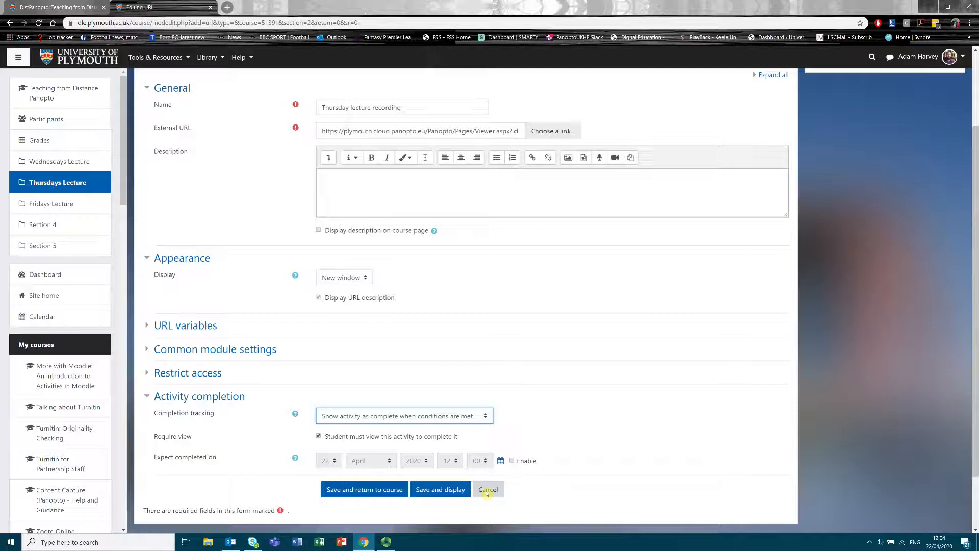
Turn off completion tracking for the Thursday lecture recording URL, then save it and return to the course
drag(486, 493, 394, 511)
click(339, 415)
click(338, 429)
click(389, 492)
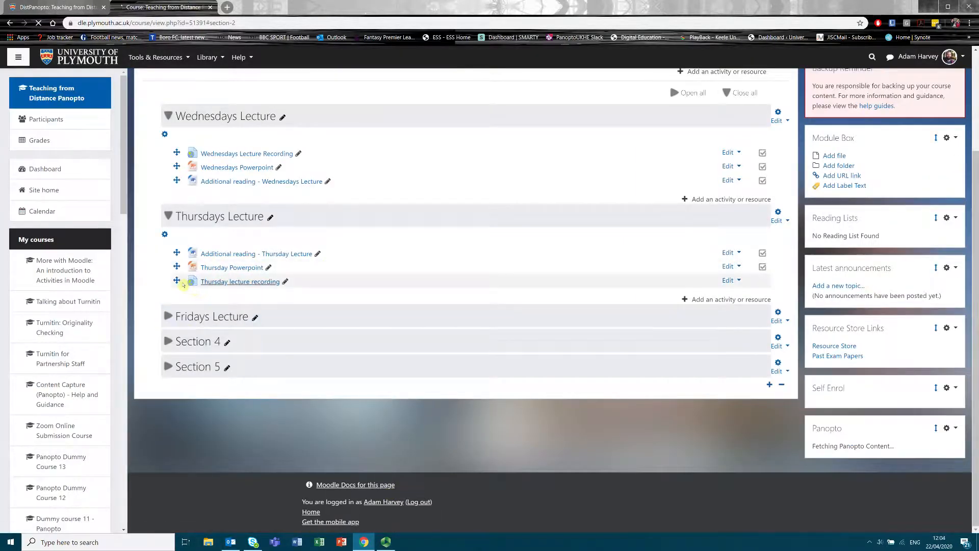
Move the Thursday lecture recording to the first position in the Thursdays Lecture section, above the additional reading
drag(176, 282, 185, 256)
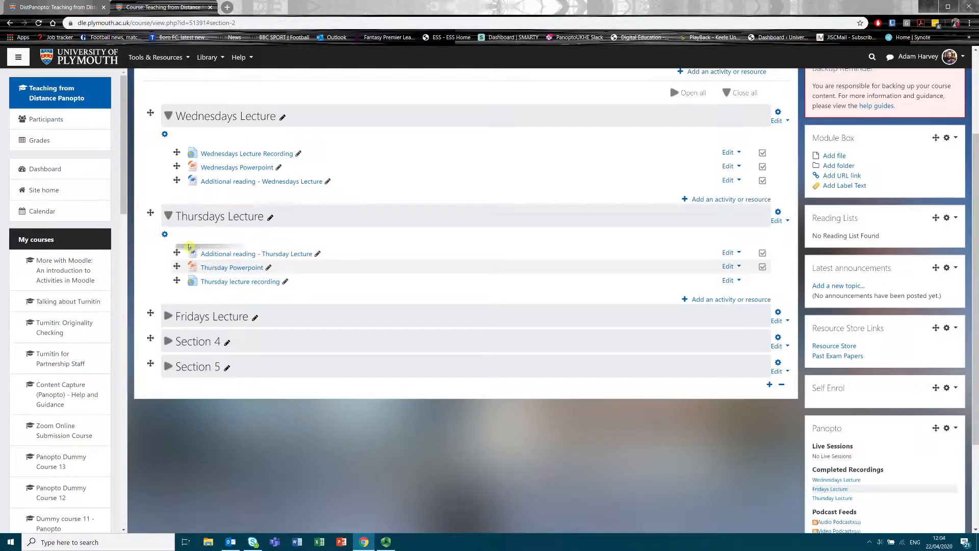
scroll(189, 247, down, 3)
scroll(190, 284, up, 4)
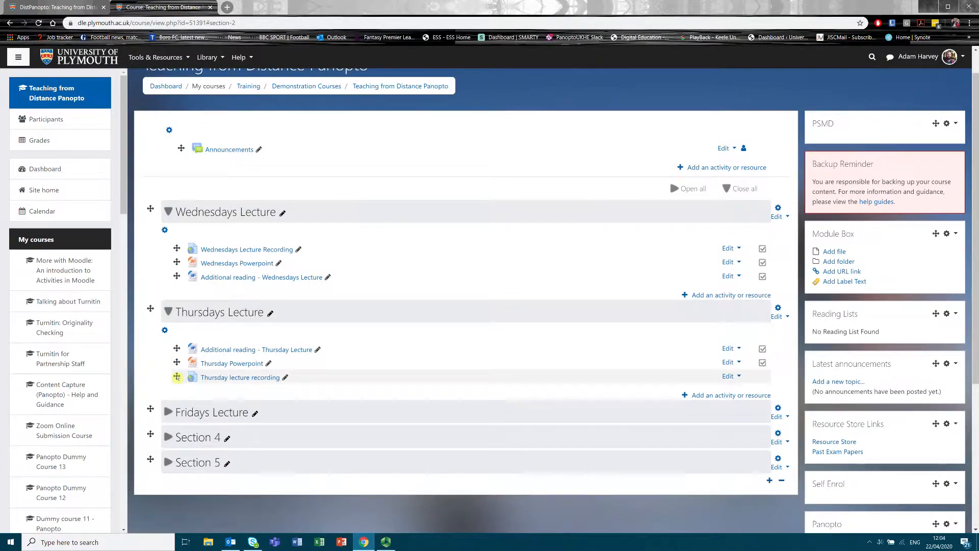
drag(176, 362, 175, 350)
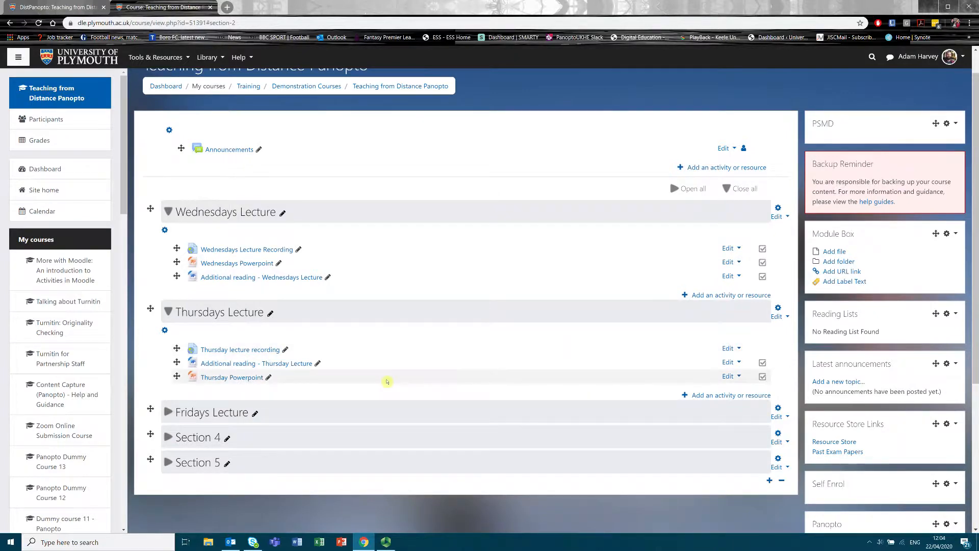
Review the course page's lecture sections and turn editing off for the course
scroll(387, 381, down, 3)
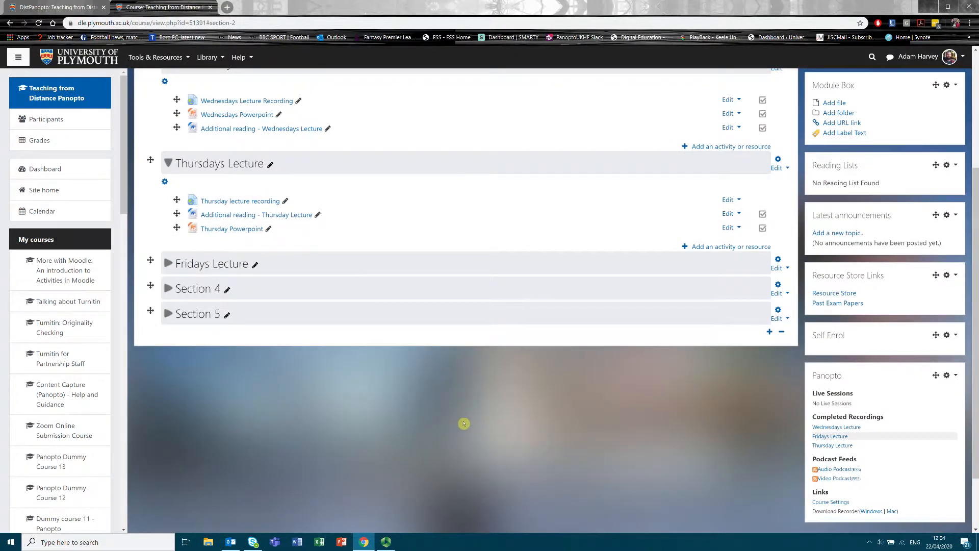
scroll(465, 422, down, 2)
scroll(465, 421, up, 5)
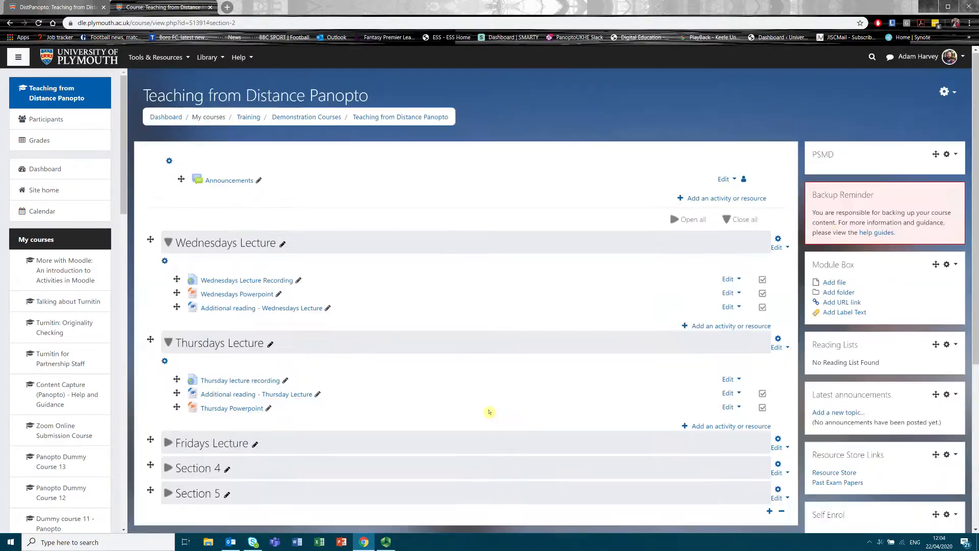
click(945, 91)
click(930, 121)
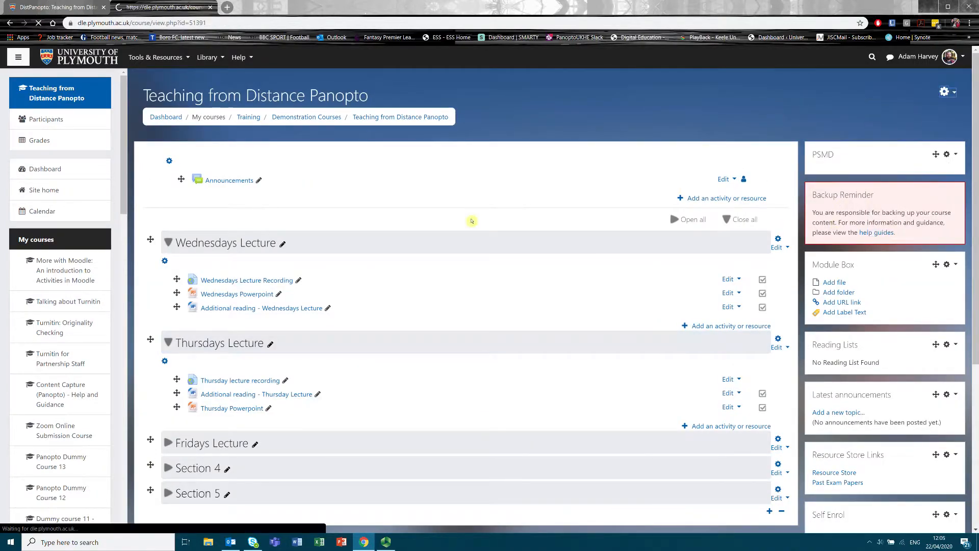
click(386, 539)
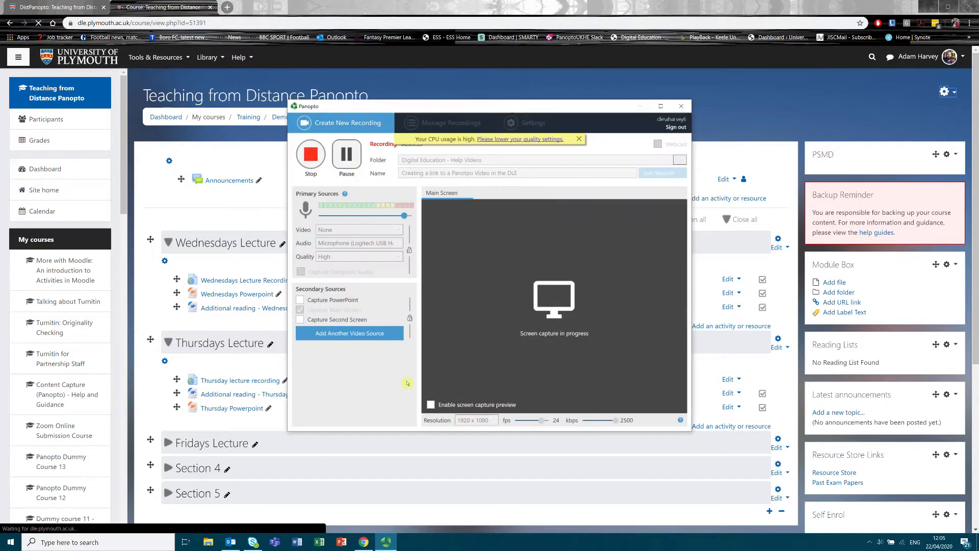
click(317, 149)
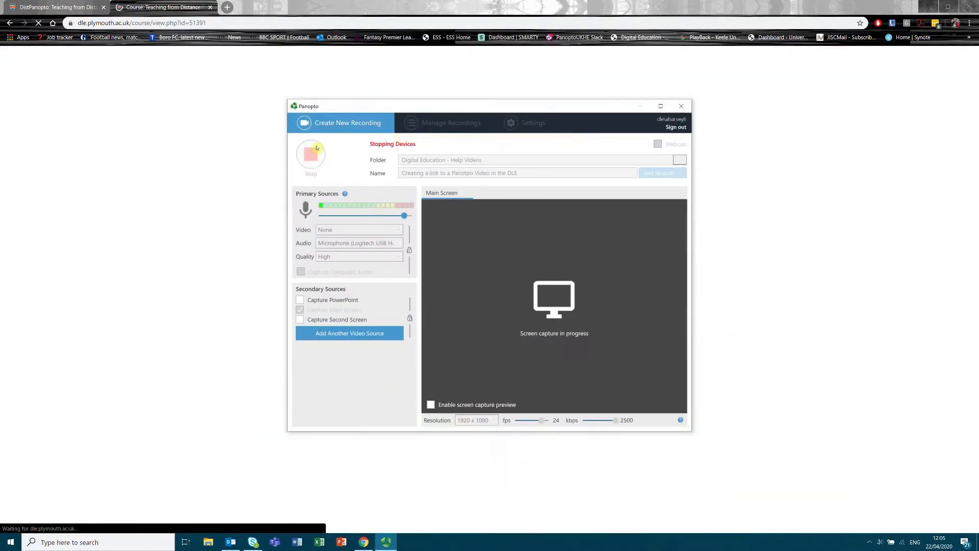